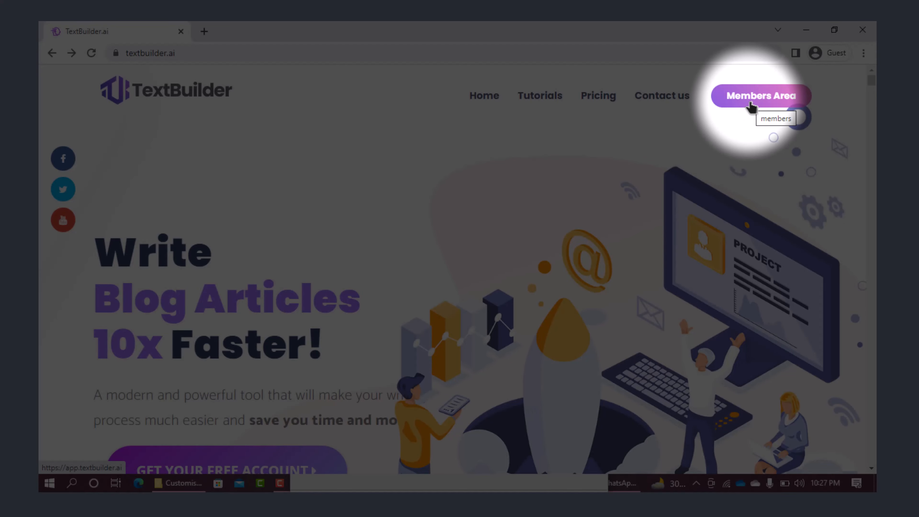
Open the TextBuilder members area and log in by entering the account password.
click(751, 106)
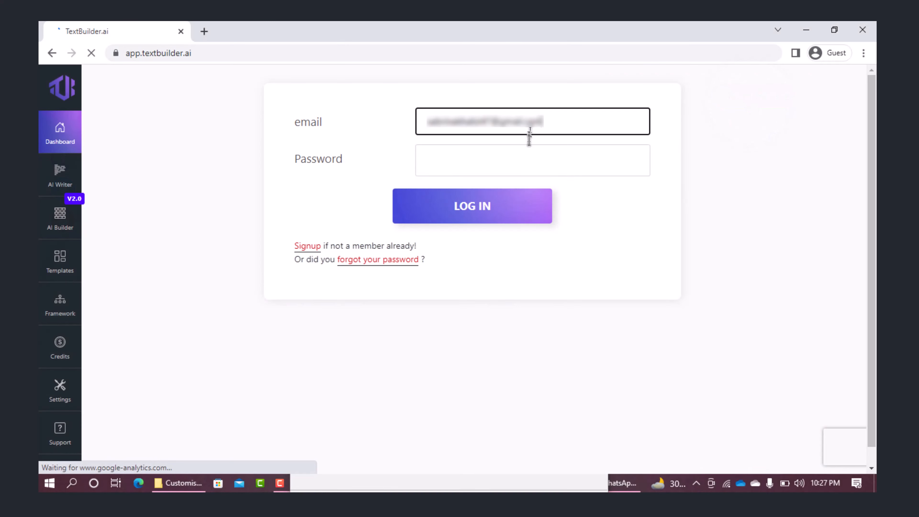
click(527, 159)
text(•••••••••)
click(528, 205)
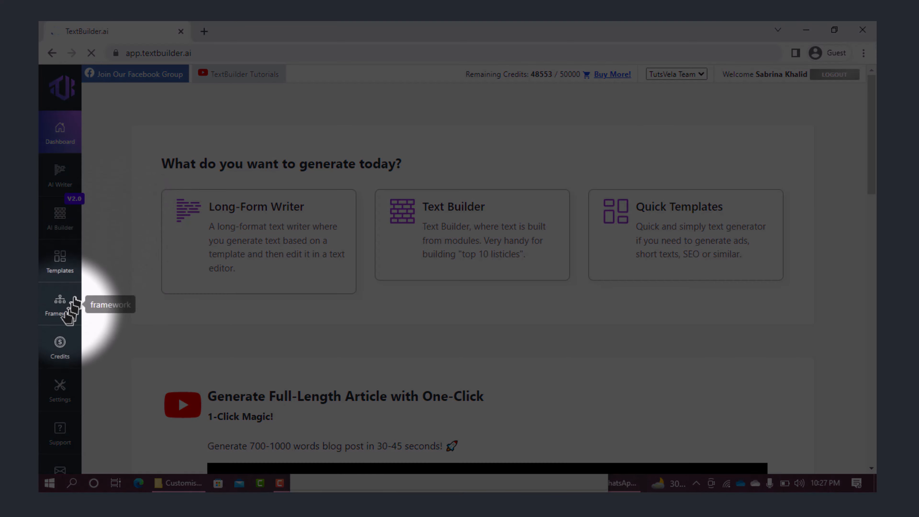
Start building a new custom template in Framework using Template Form Layout #1.
click(67, 314)
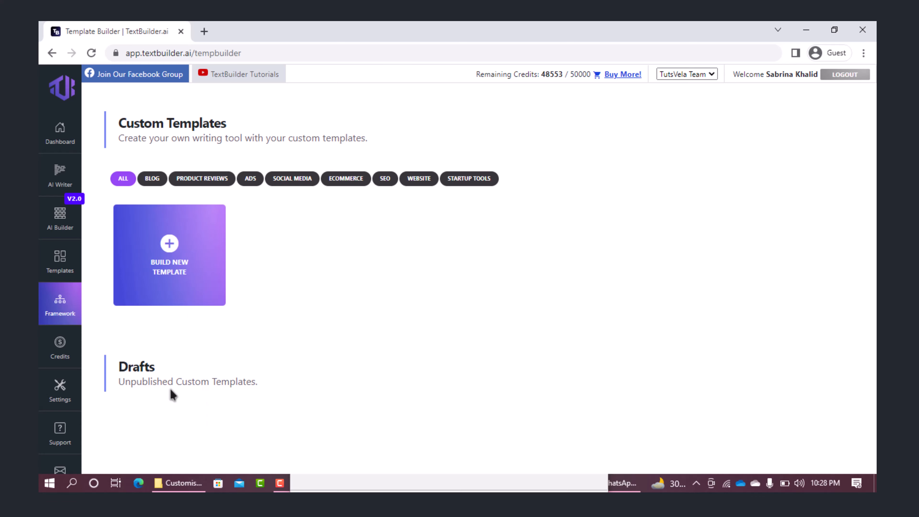
click(169, 250)
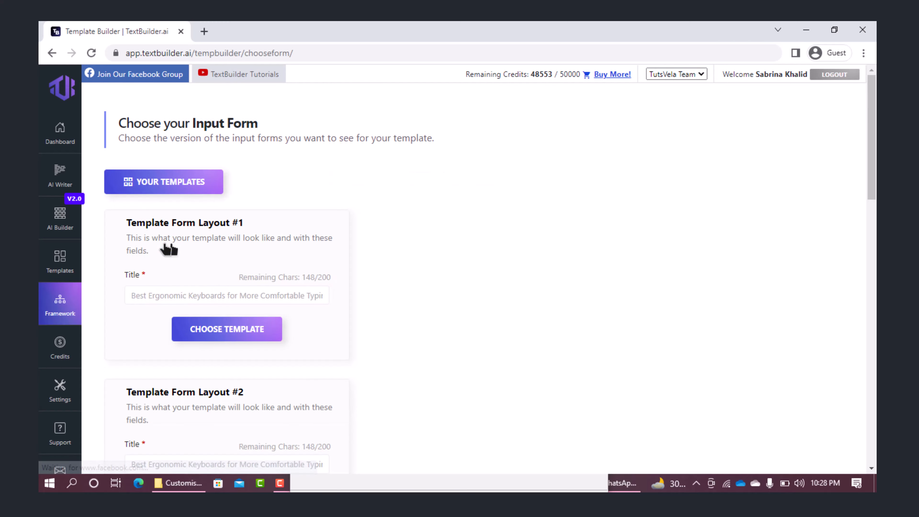
scroll(169, 250, down, 8)
scroll(169, 250, down, 10)
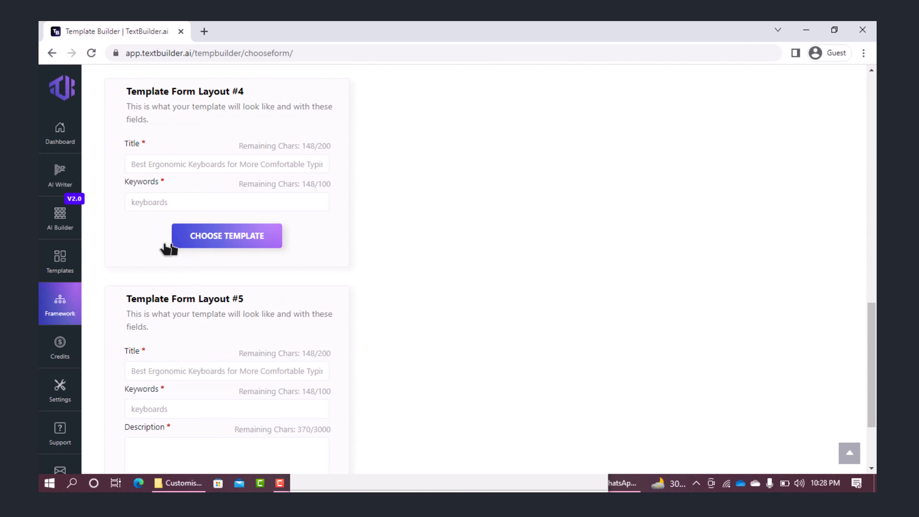
scroll(169, 250, up, 15)
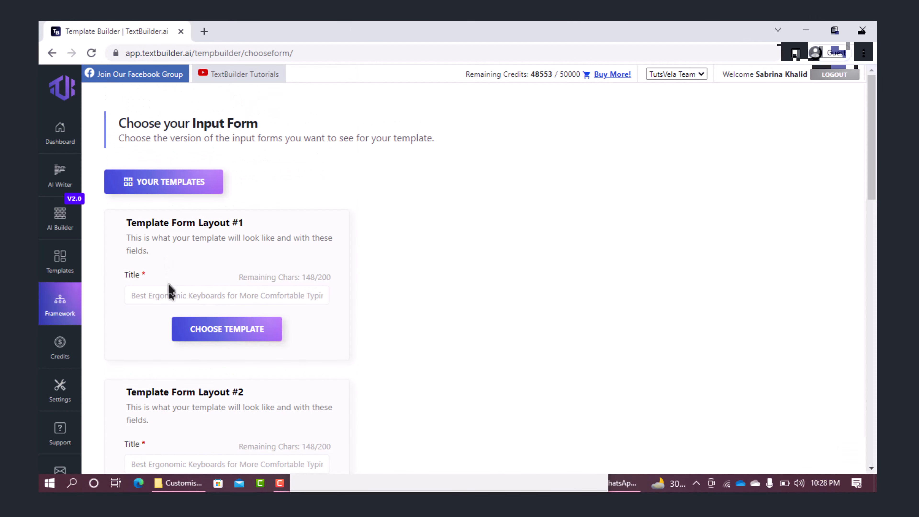
click(215, 330)
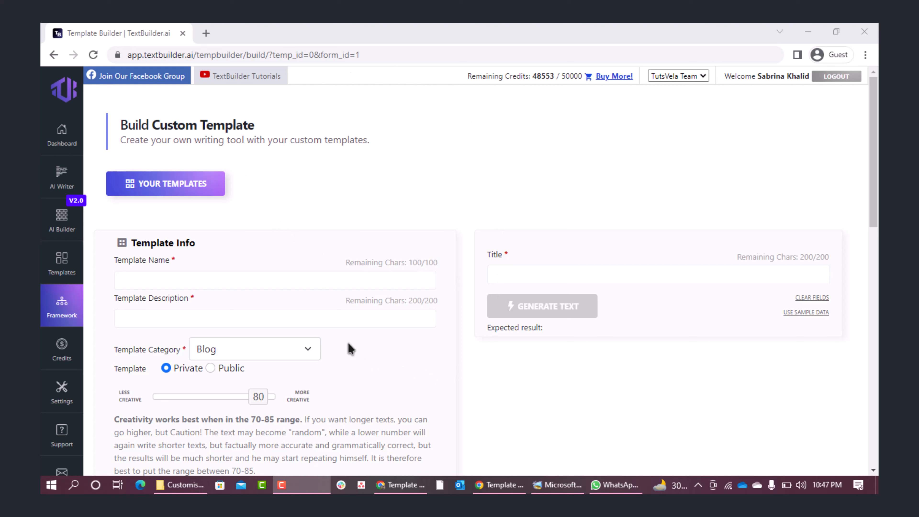
Name the template "My Custom Template 1" and enter the description "Explain the features of product".
scroll(303, 257, down, 3)
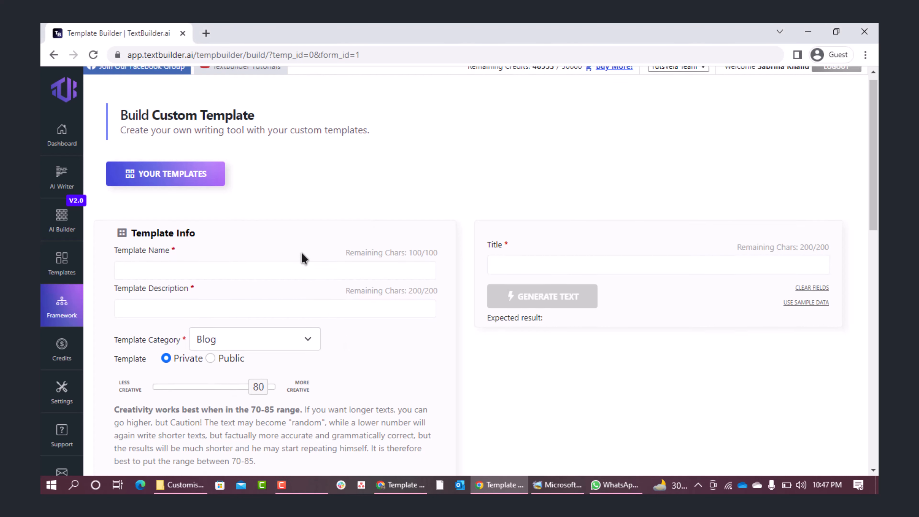
scroll(304, 257, down, 1)
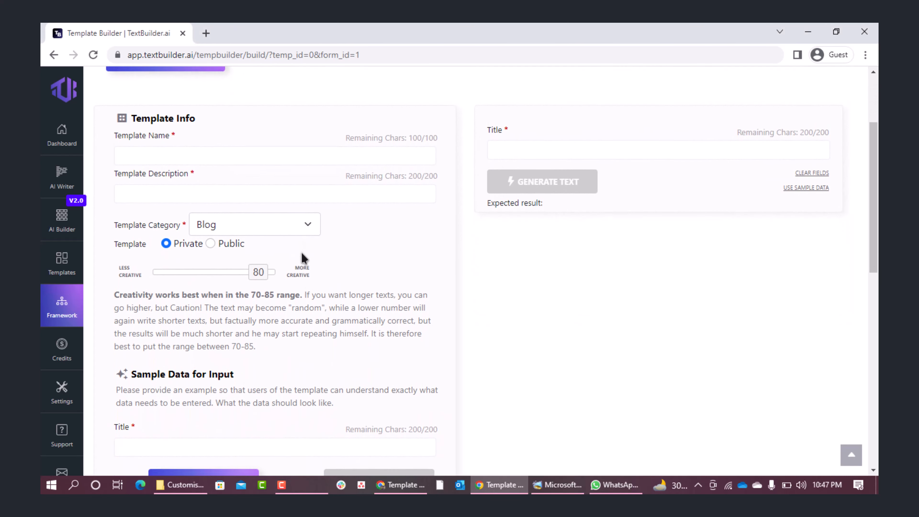
scroll(304, 257, up, 1)
scroll(304, 258, up, 3)
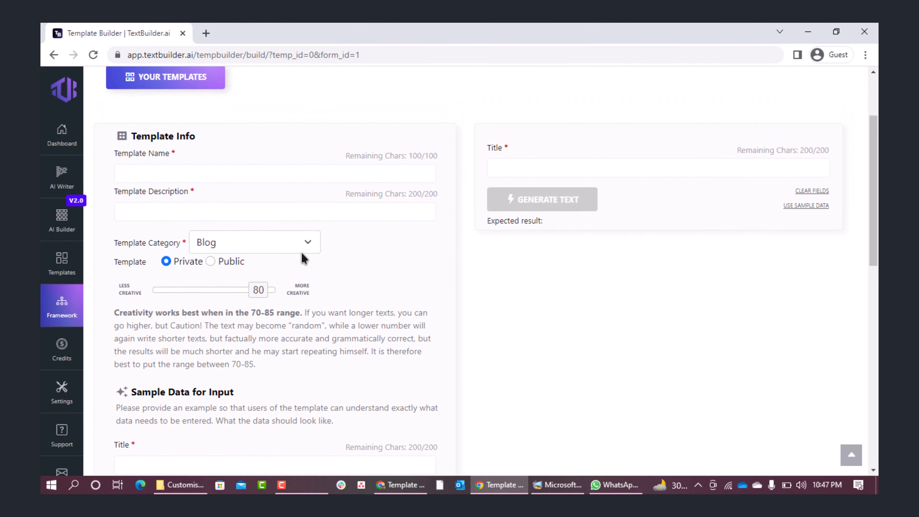
scroll(304, 258, down, 1)
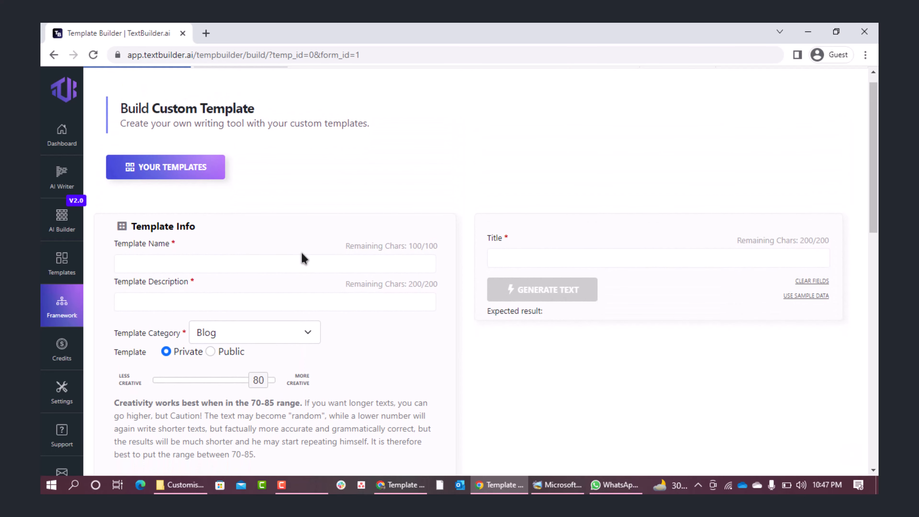
scroll(303, 257, down, 1)
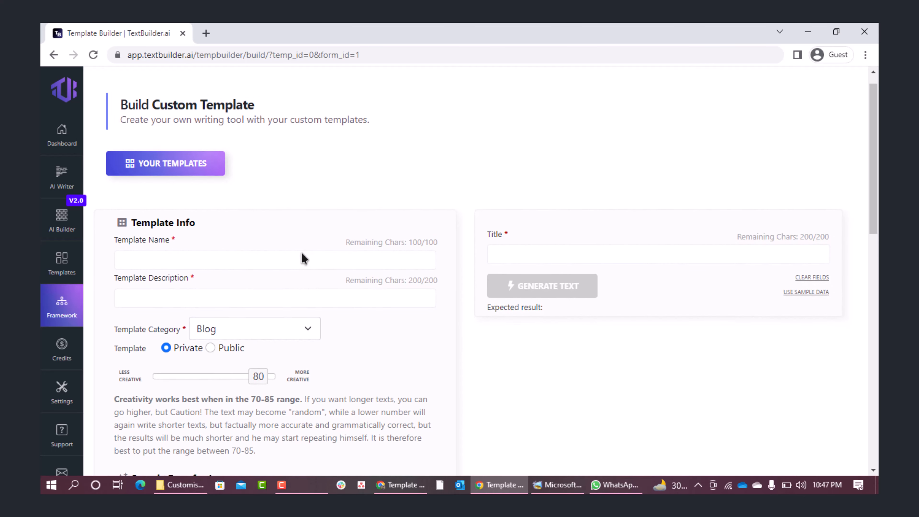
scroll(301, 252, up, 2)
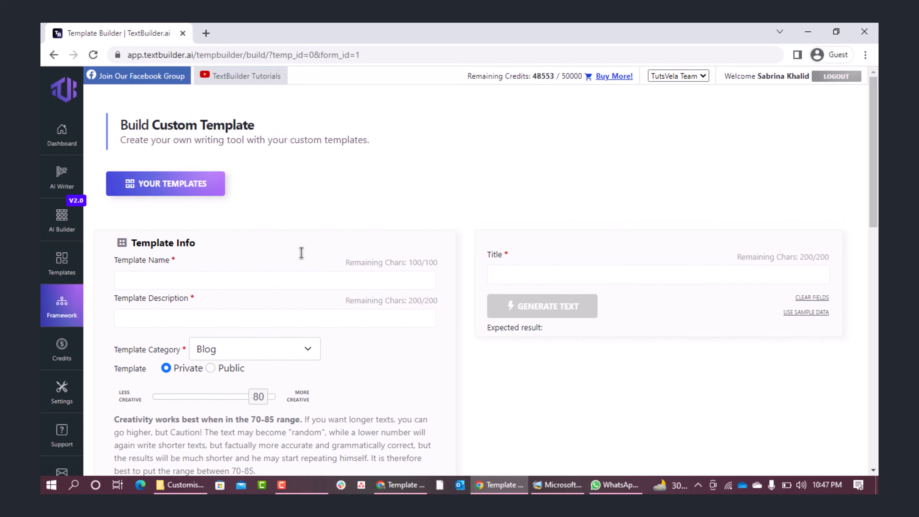
click(288, 278)
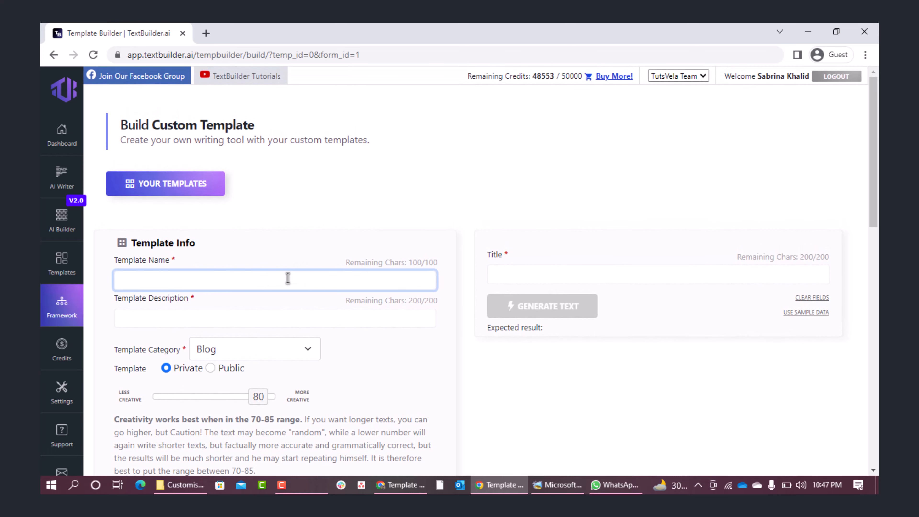
click(273, 322)
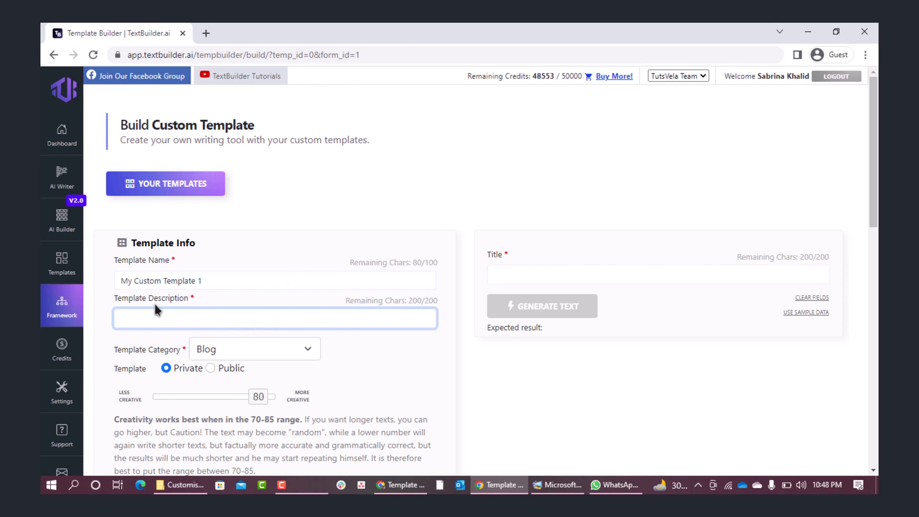
text(Explain the features of product)
Review the available template category options without changing the selection.
scroll(224, 366, down, 3)
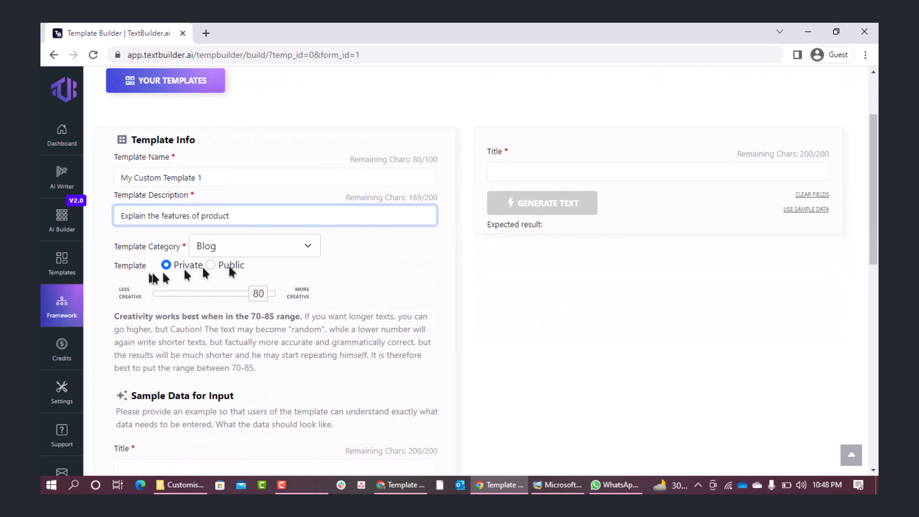
click(308, 246)
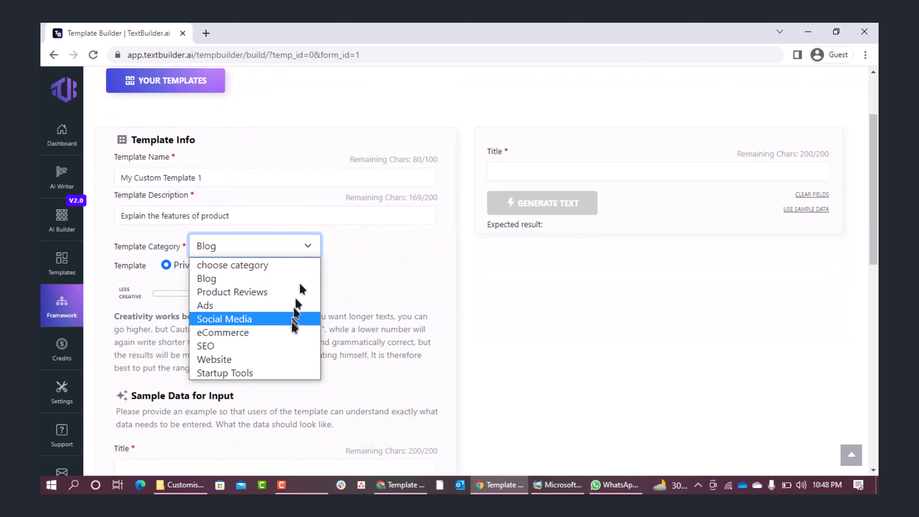
click(346, 252)
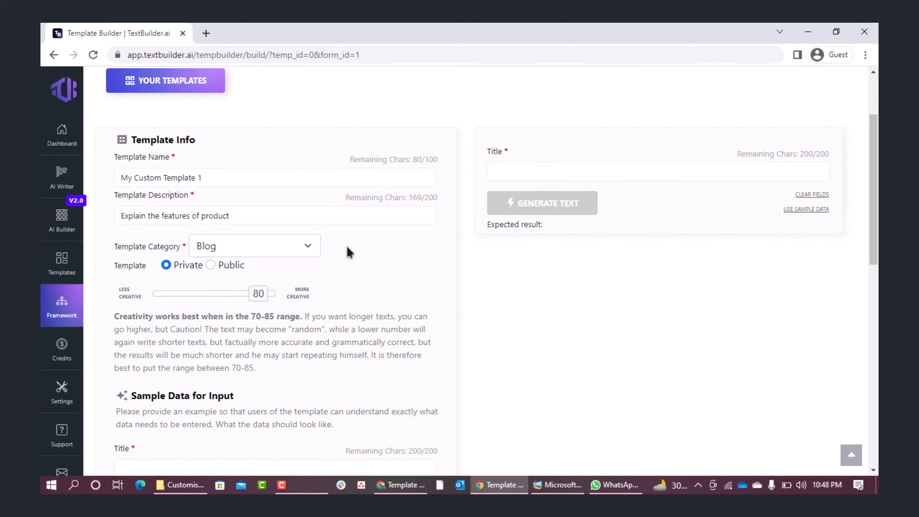
Enter "What are the main features of portable AC?" as the sample input title and save the template.
scroll(348, 250, up, 2)
scroll(348, 248, down, 1)
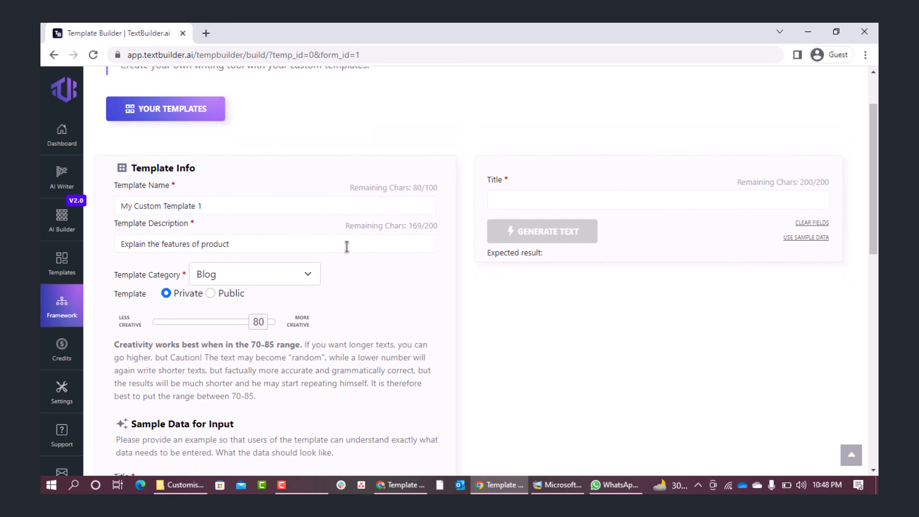
scroll(347, 246, down, 1)
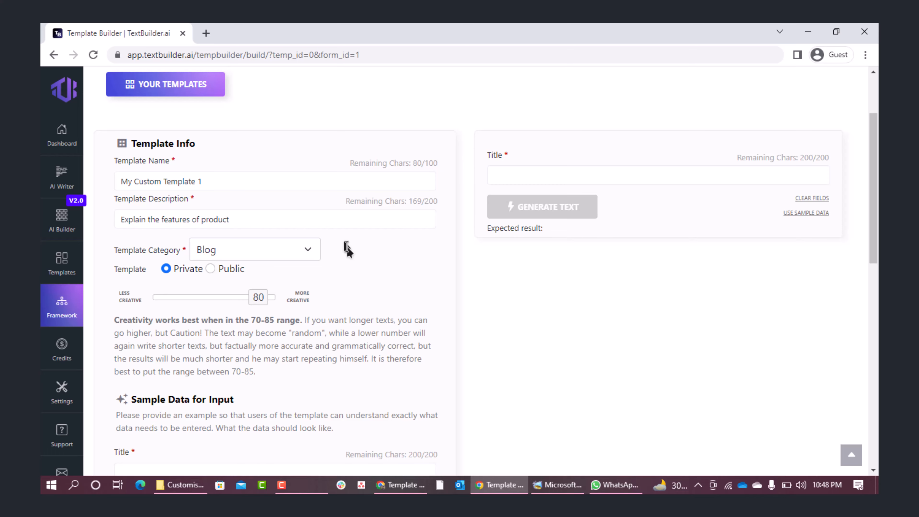
scroll(346, 247, down, 1)
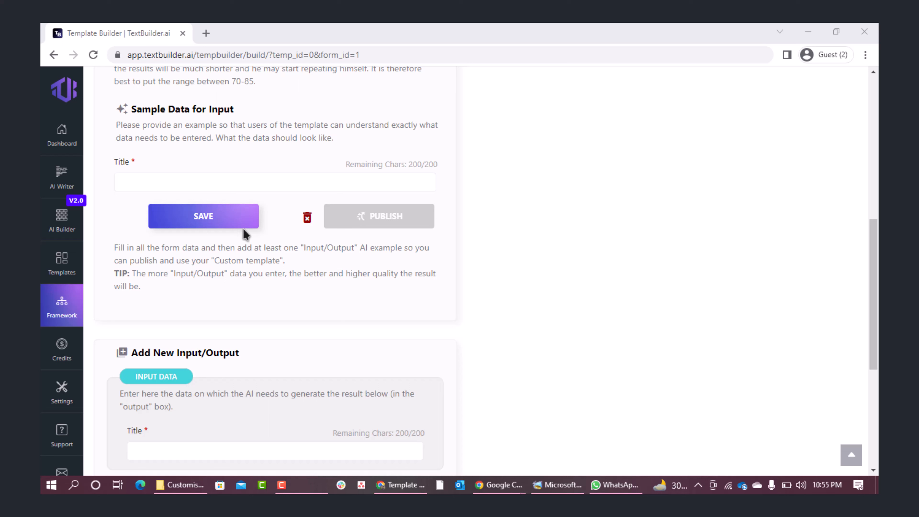
click(218, 178)
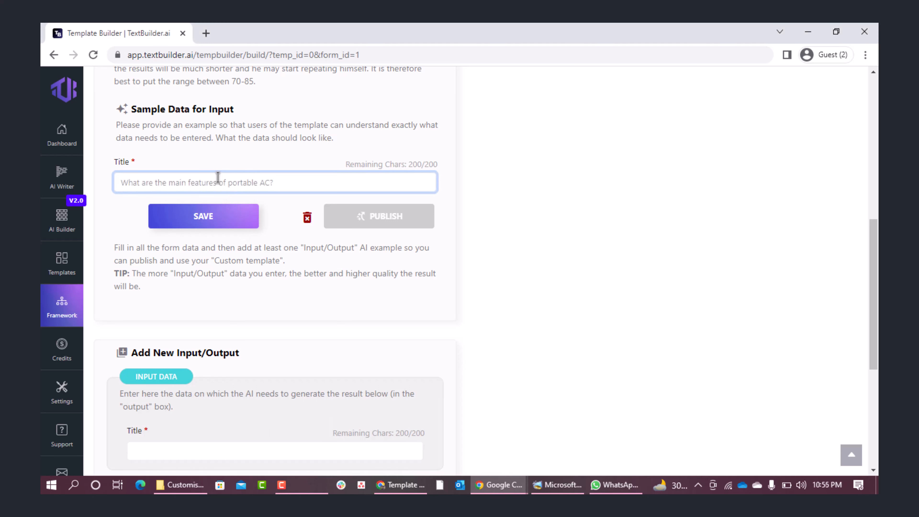
text(What are the main features of portable AC?)
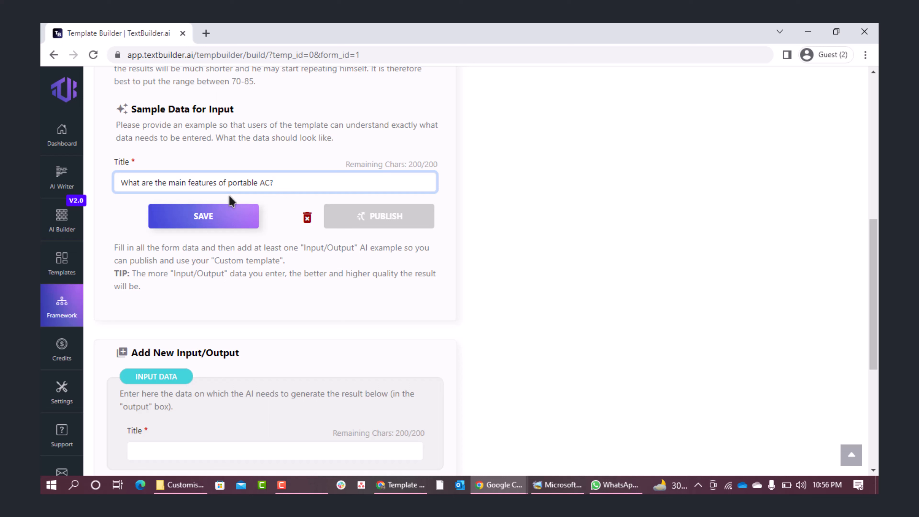
click(237, 222)
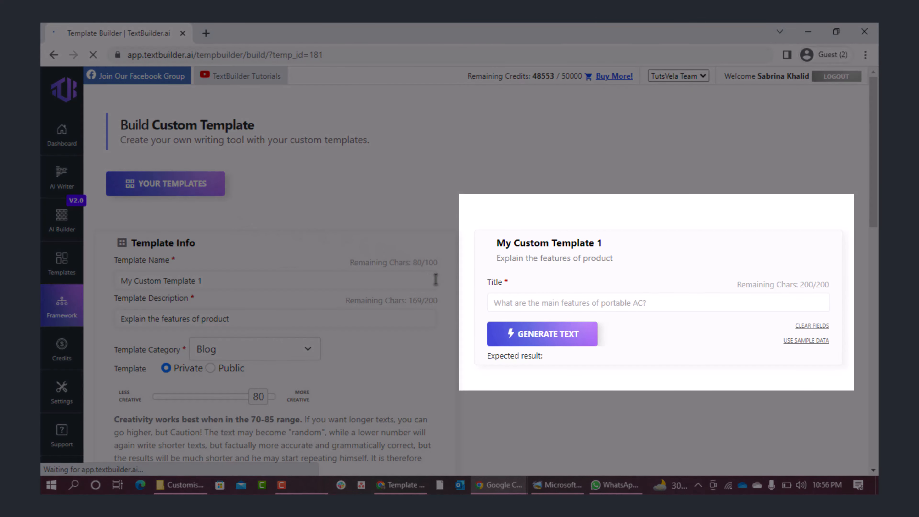
Inspect the custom template's preview form and its title field.
scroll(528, 286, down, 3)
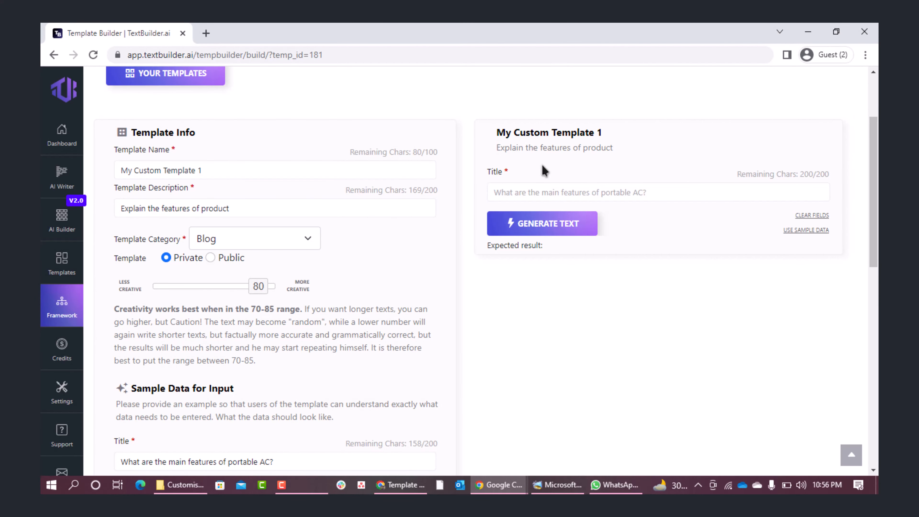
scroll(541, 170, down, 1)
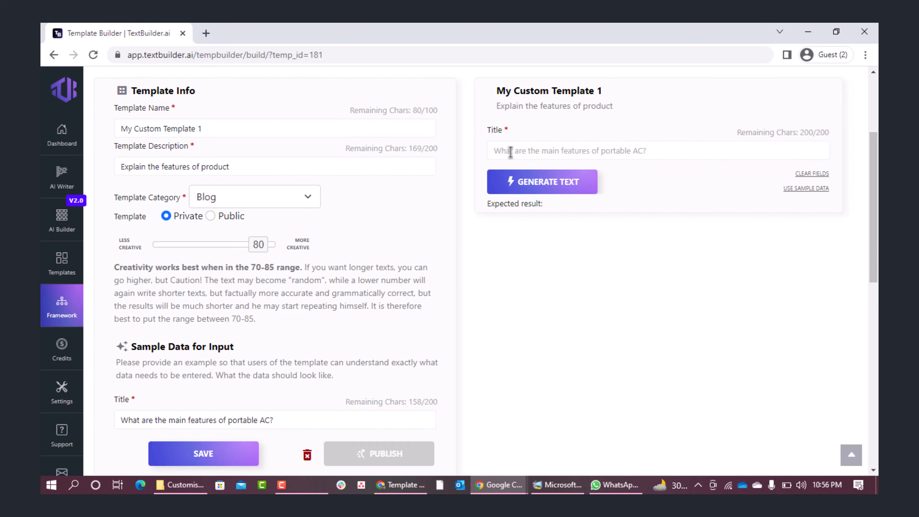
click(648, 152)
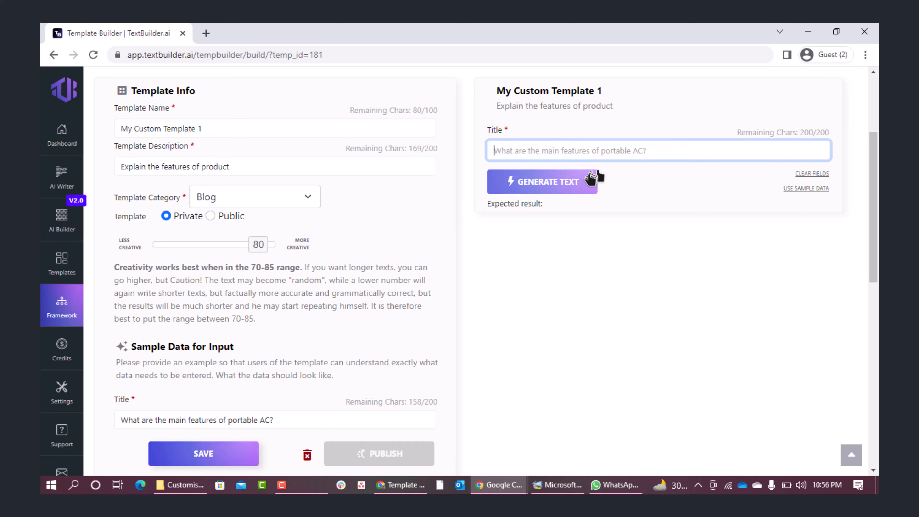
Fill in a new input/output example with the title "What are the main features of pool cleaner?" and paste the robotic pool cleaner features text as output.
scroll(587, 214, down, 1)
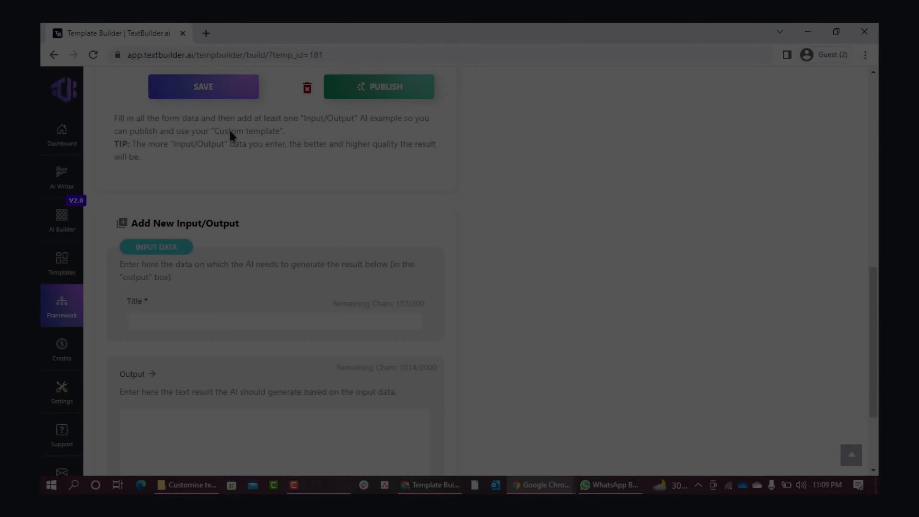
scroll(232, 138, down, 2)
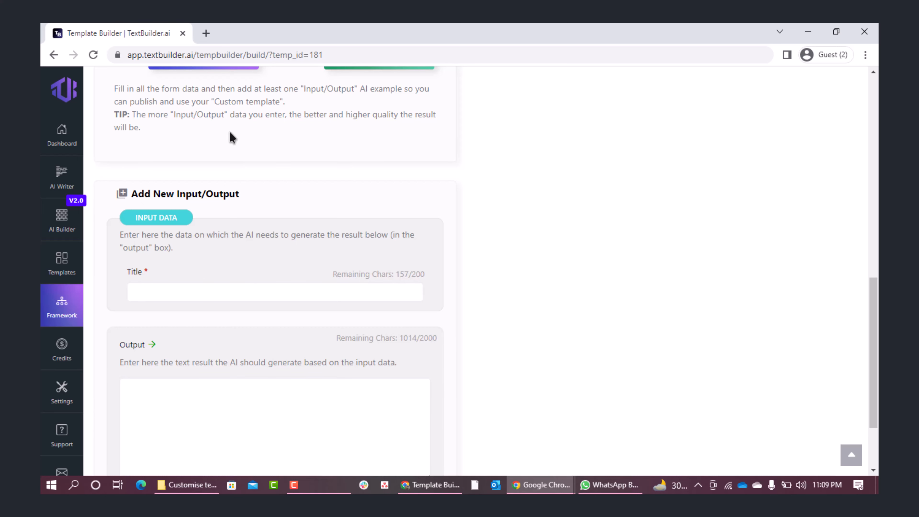
scroll(231, 138, down, 1)
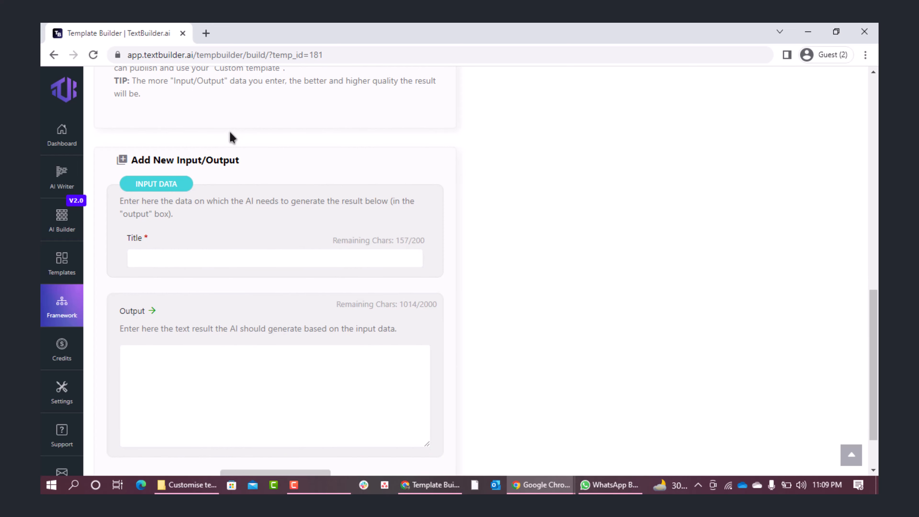
scroll(232, 138, down, 1)
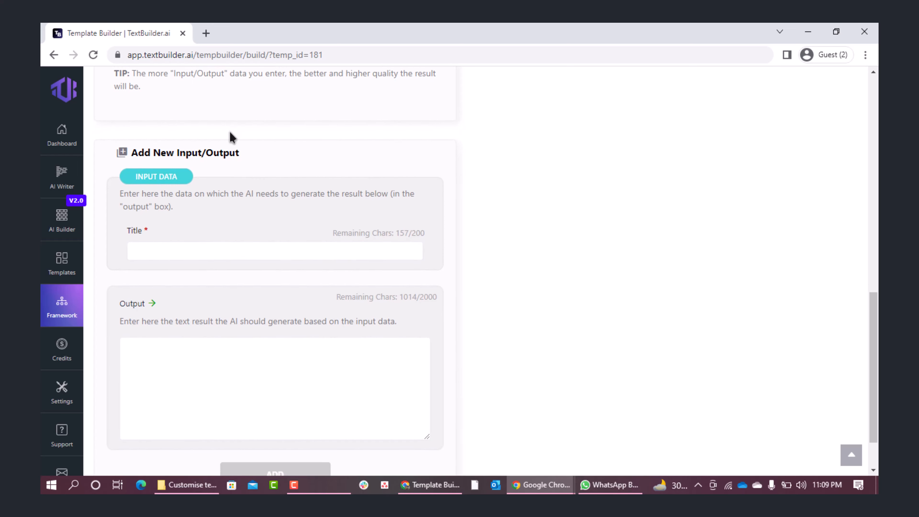
scroll(232, 138, down, 2)
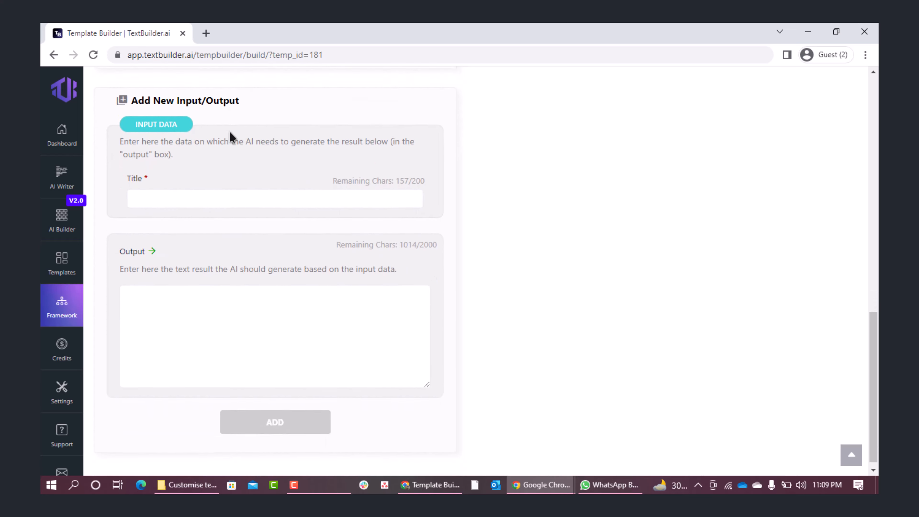
click(233, 189)
text(What are the main features of pool cleaner?)
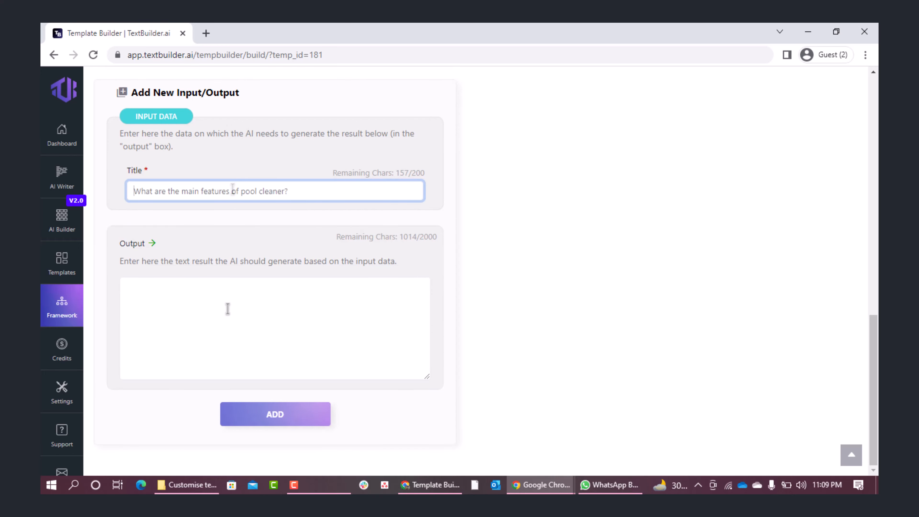
click(227, 308)
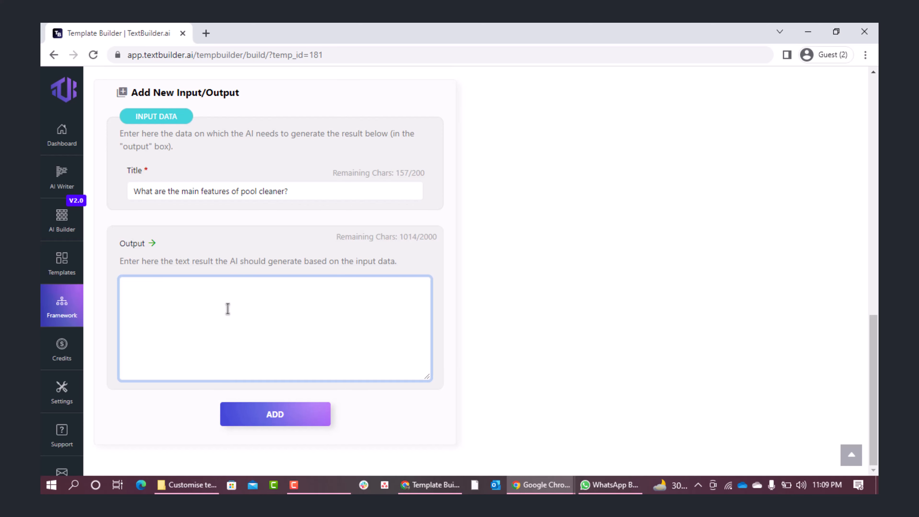
key(ctrl+v)
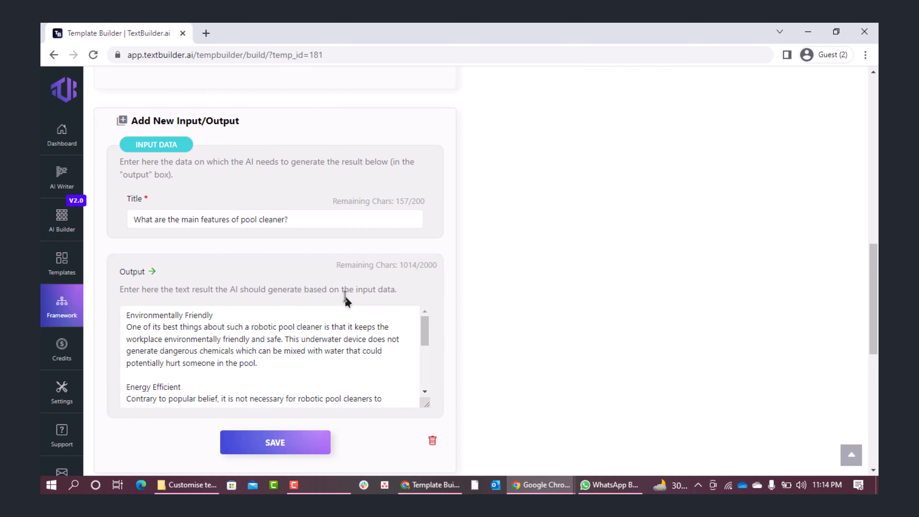
Review the pool cleaner input/output example, the blank form for another example, and the template's main settings.
scroll(344, 295, down, 2)
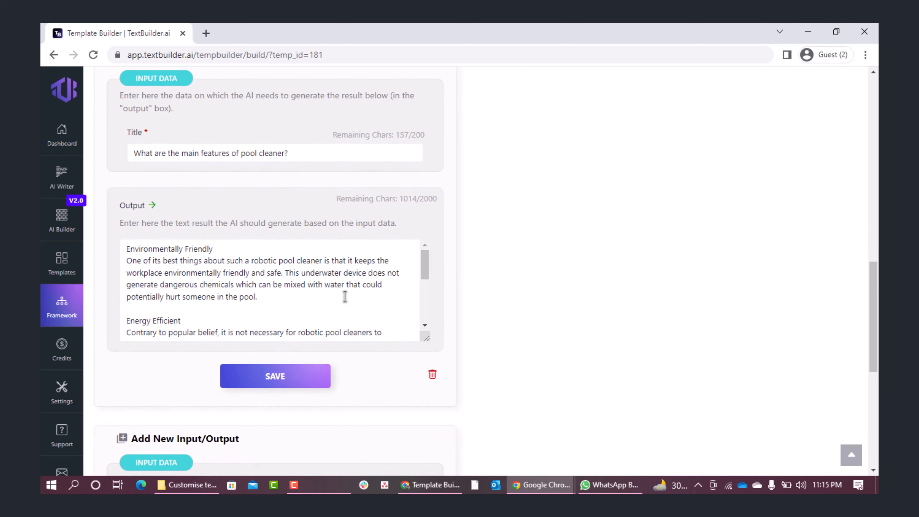
scroll(344, 297, down, 4)
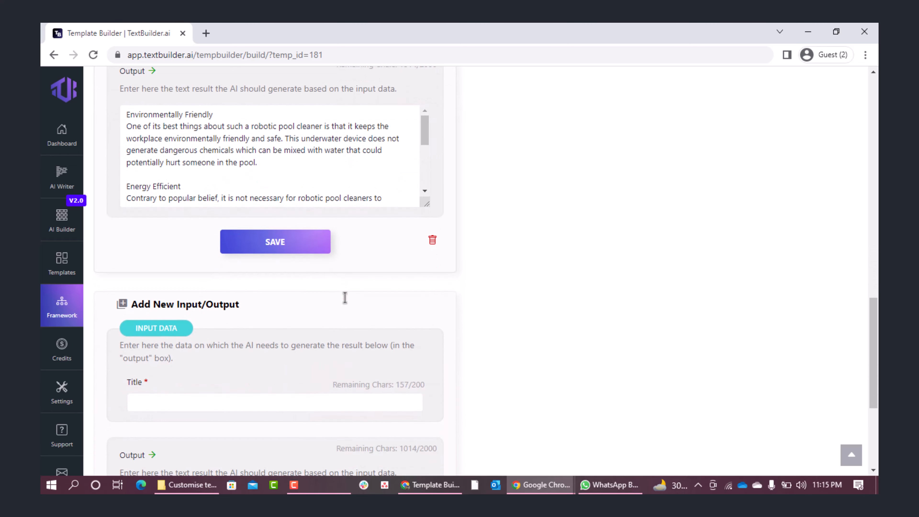
scroll(344, 297, down, 6)
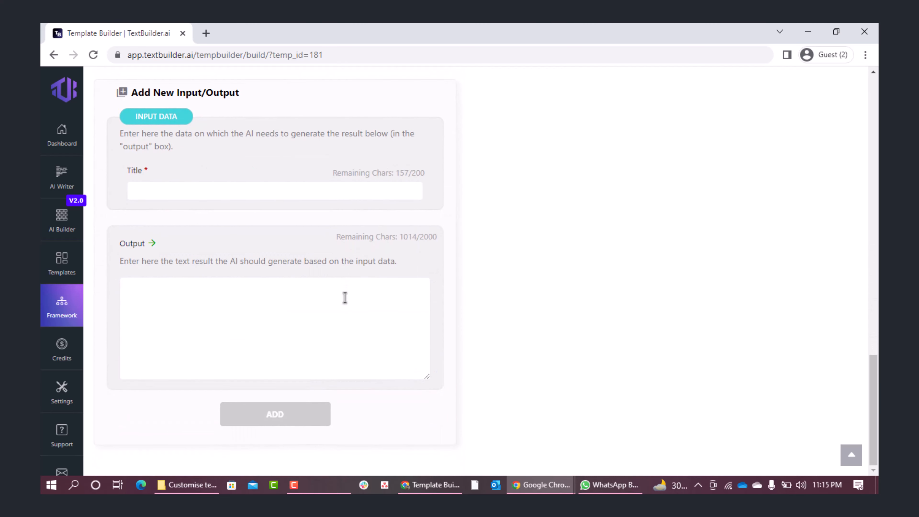
scroll(344, 298, up, 20)
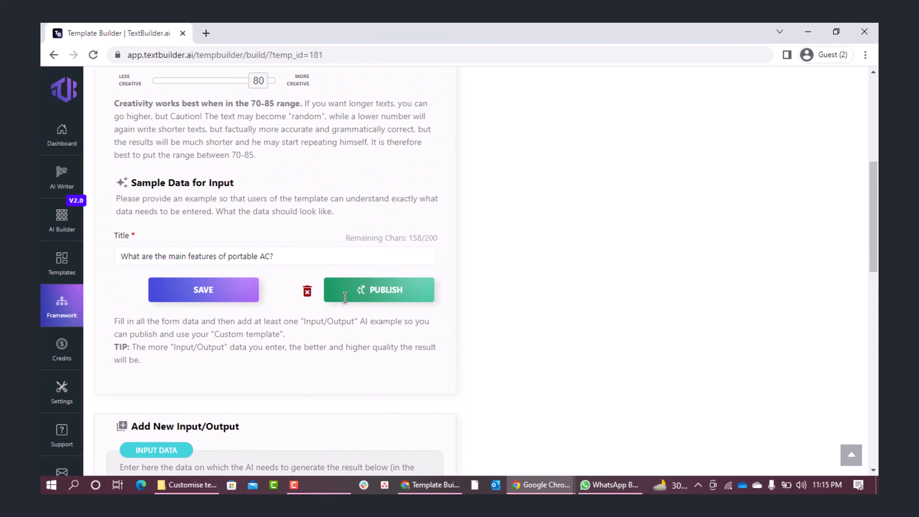
scroll(344, 297, up, 6)
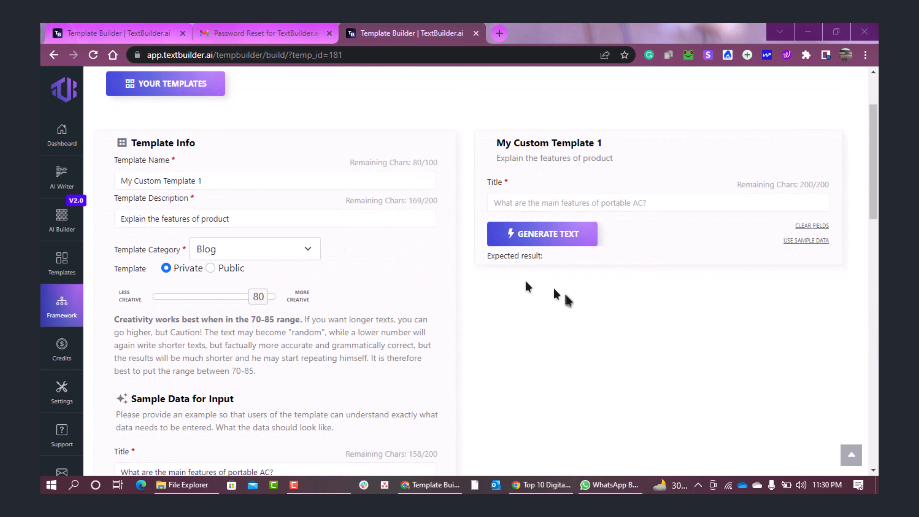
scroll(567, 301, up, 3)
scroll(568, 302, down, 15)
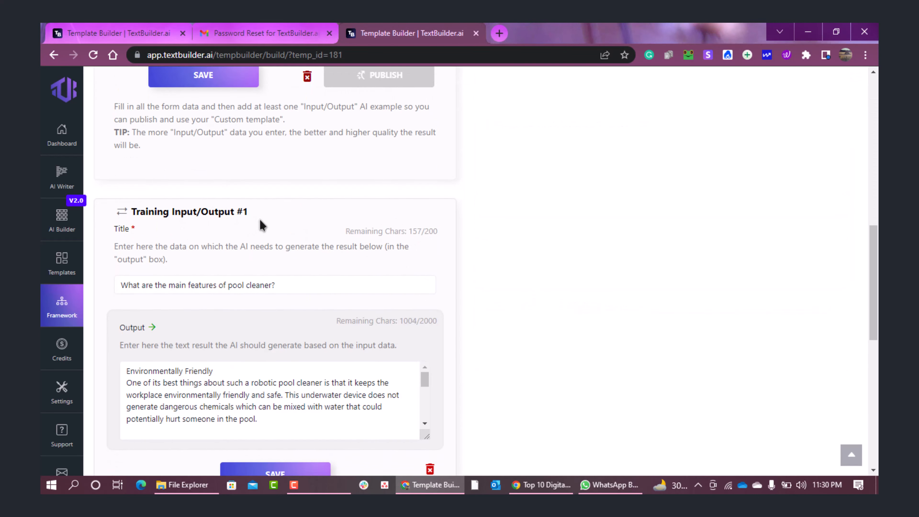
scroll(260, 219, up, 10)
scroll(260, 225, up, 2)
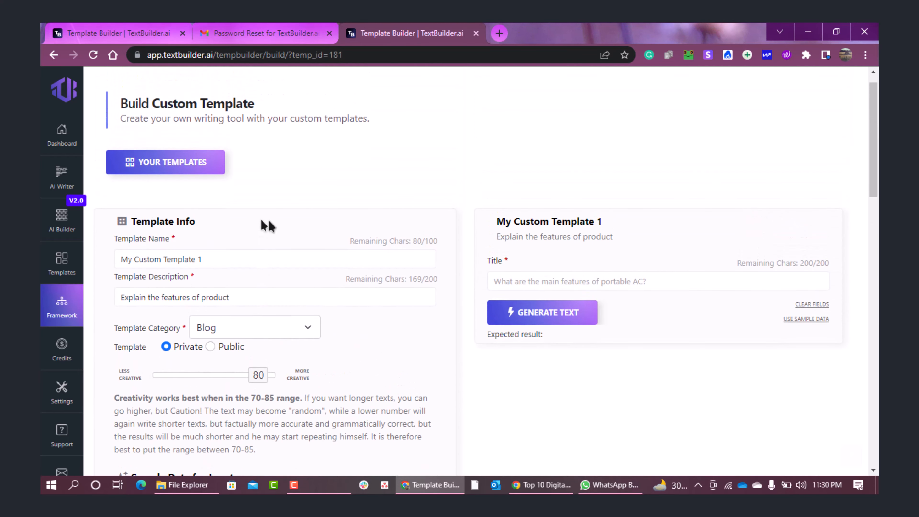
Test My Custom Template 1 by generating text for the title "what are the main features of digital watches?".
click(557, 281)
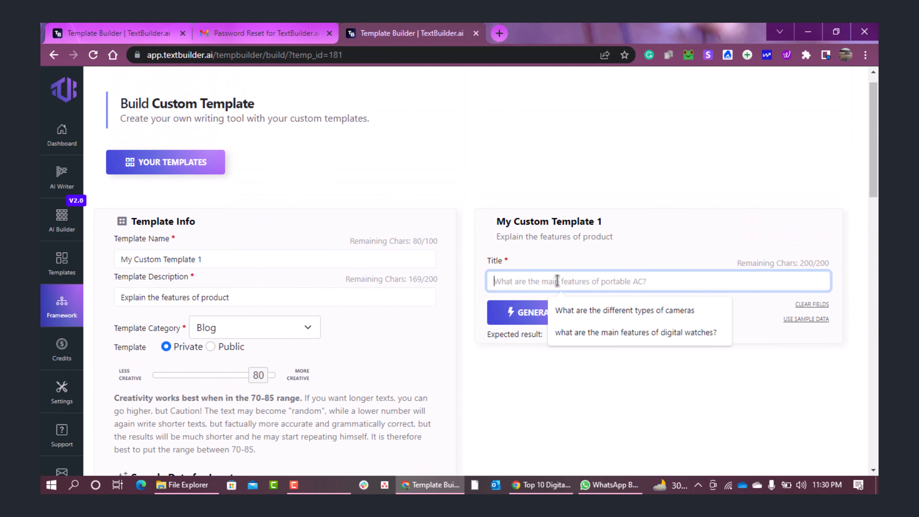
click(542, 379)
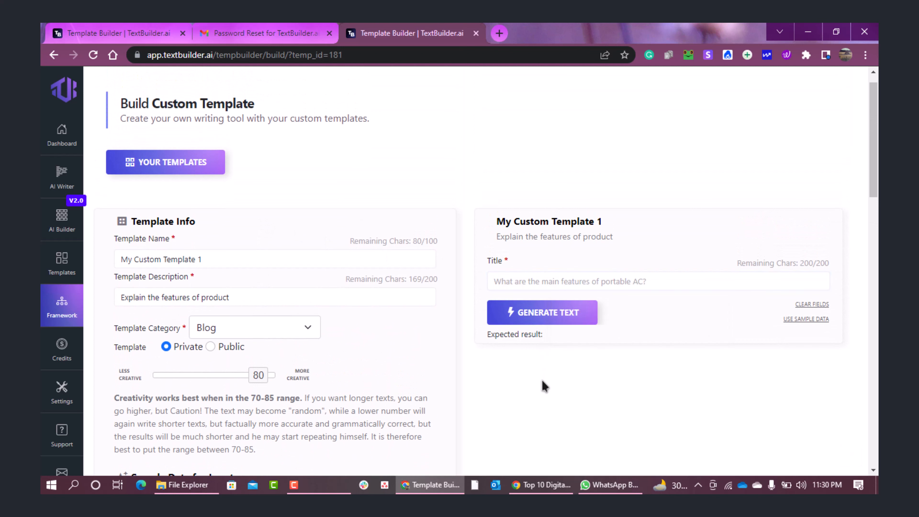
click(559, 283)
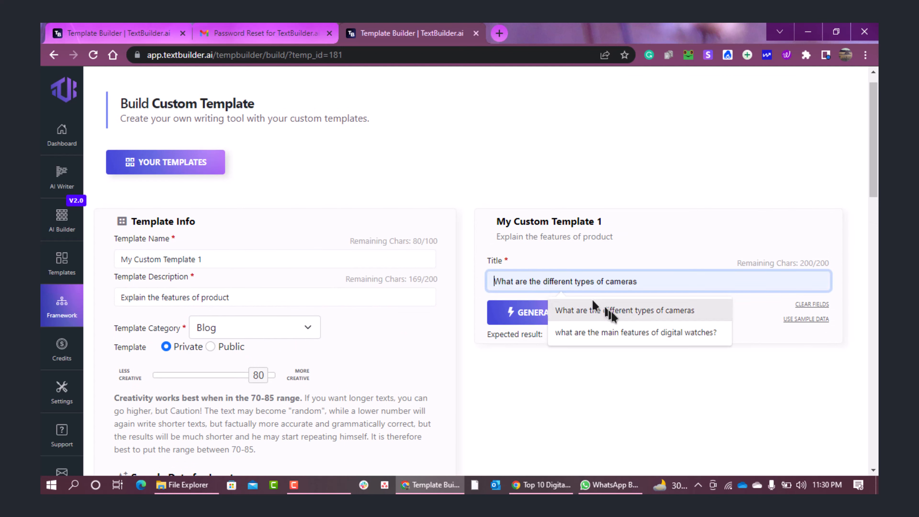
click(621, 332)
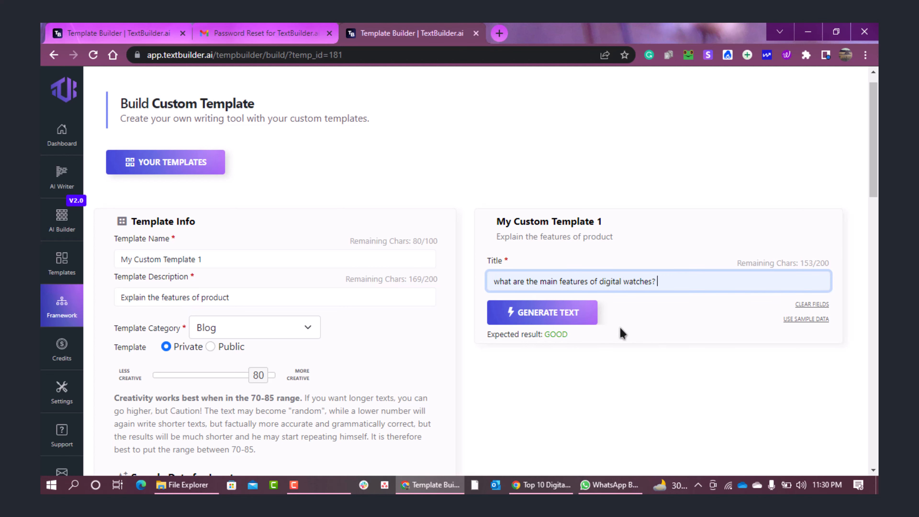
scroll(577, 328, down, 1)
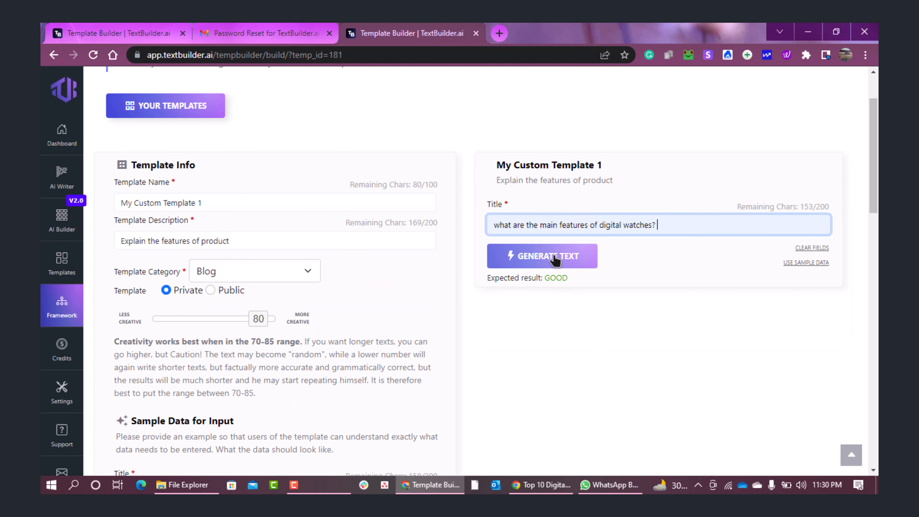
click(556, 258)
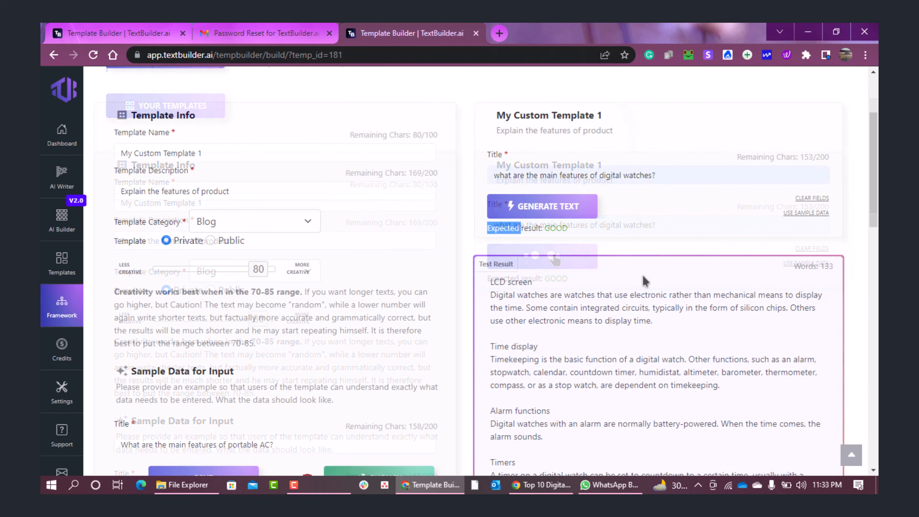
Read through the generated test result on digital watches and compare it with the entered title.
scroll(644, 279, down, 4)
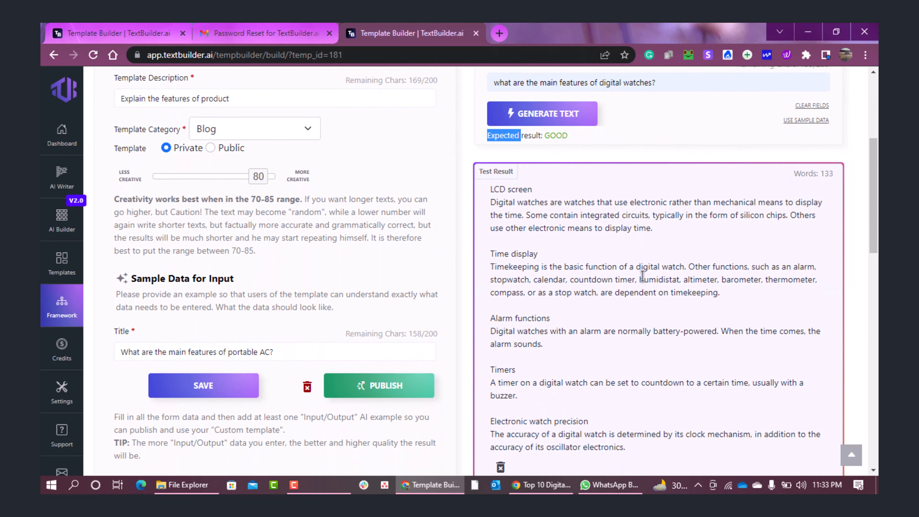
scroll(642, 276, up, 2)
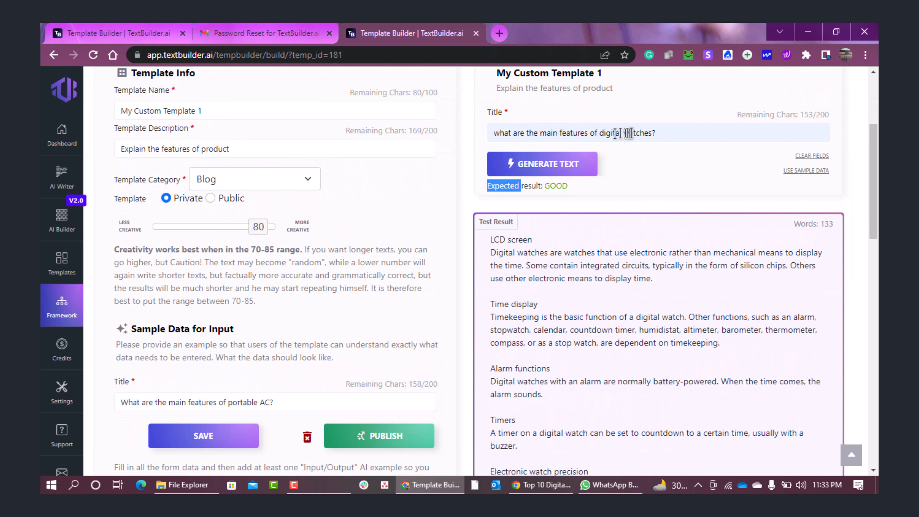
scroll(619, 228, down, 2)
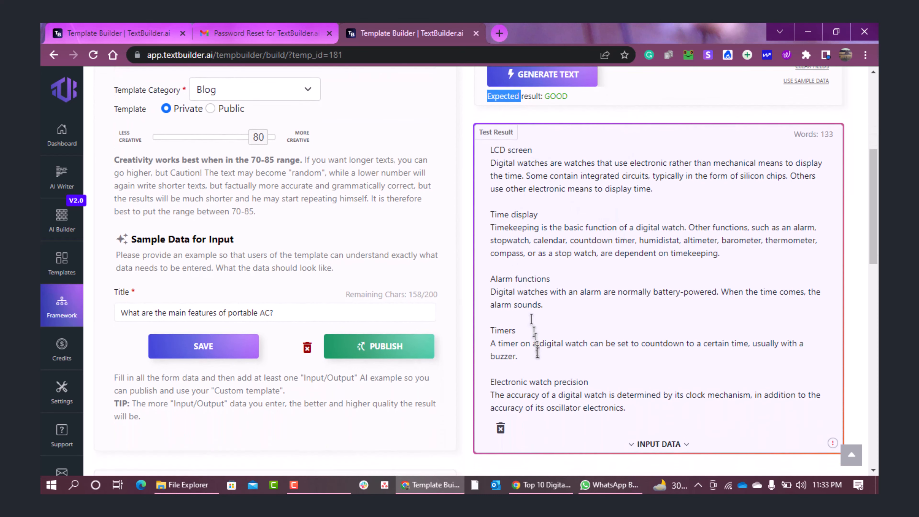
scroll(542, 401, up, 2)
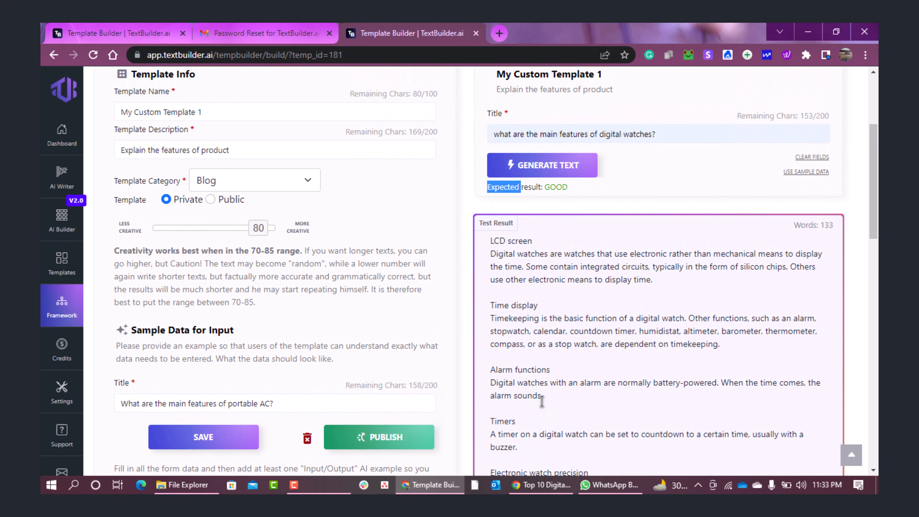
scroll(541, 401, up, 3)
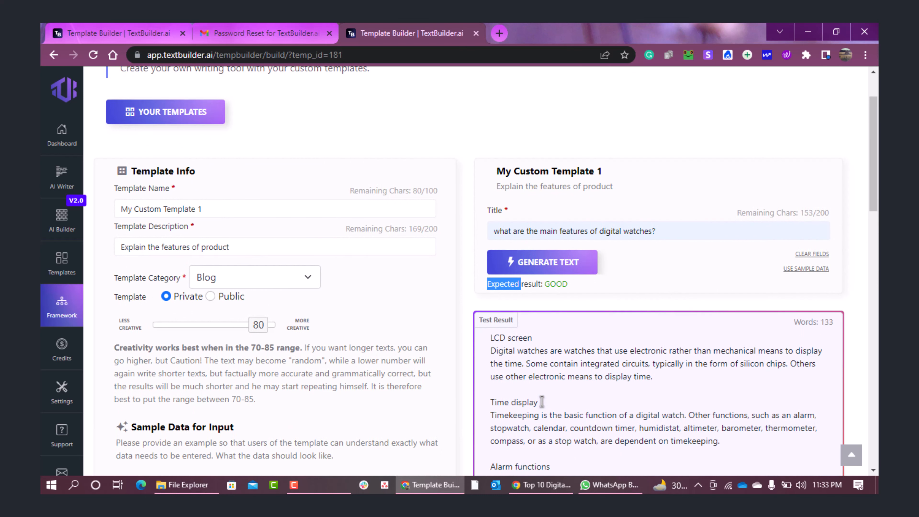
scroll(380, 378, down, 1)
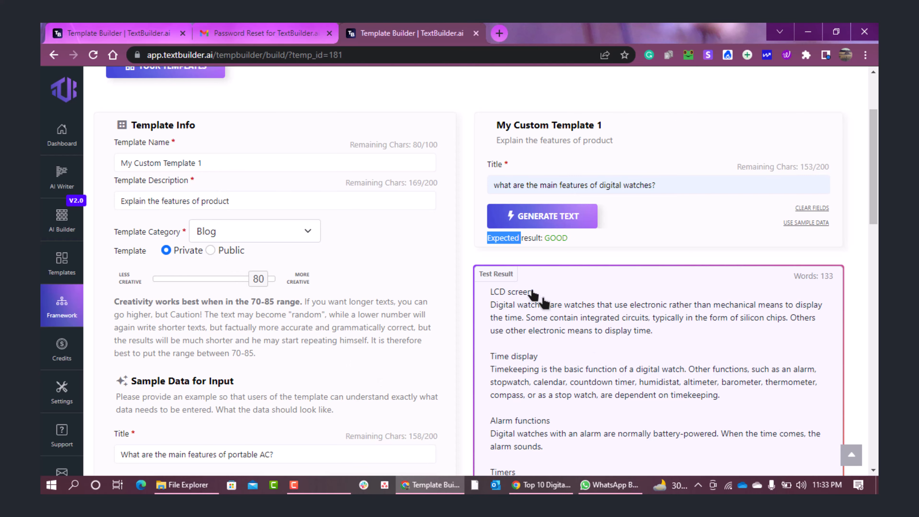
scroll(594, 345, down, 4)
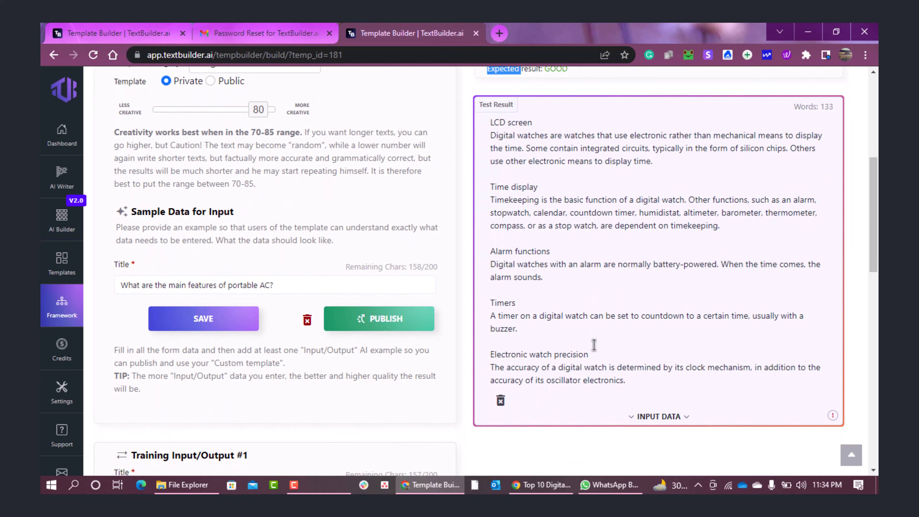